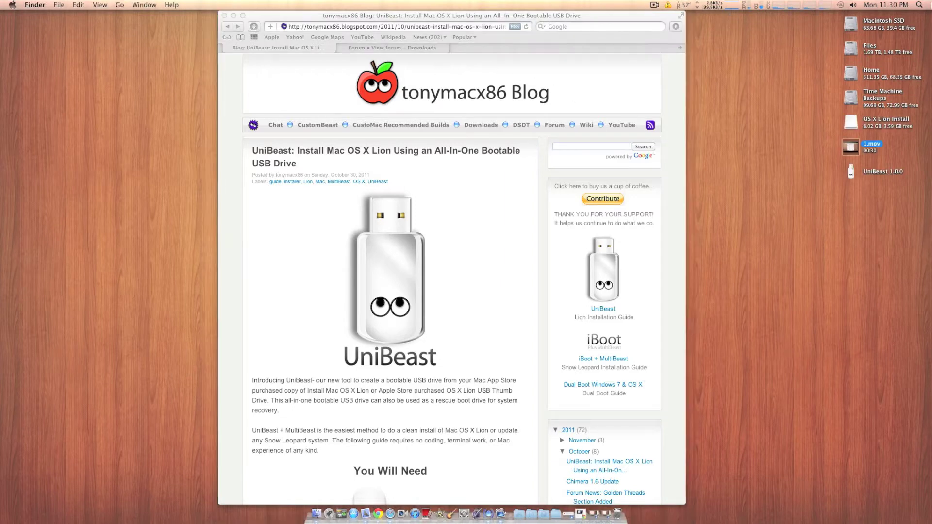
Step: Start a Spotlight search for 'disk' to find Disk Utility
left_click(920, 5)
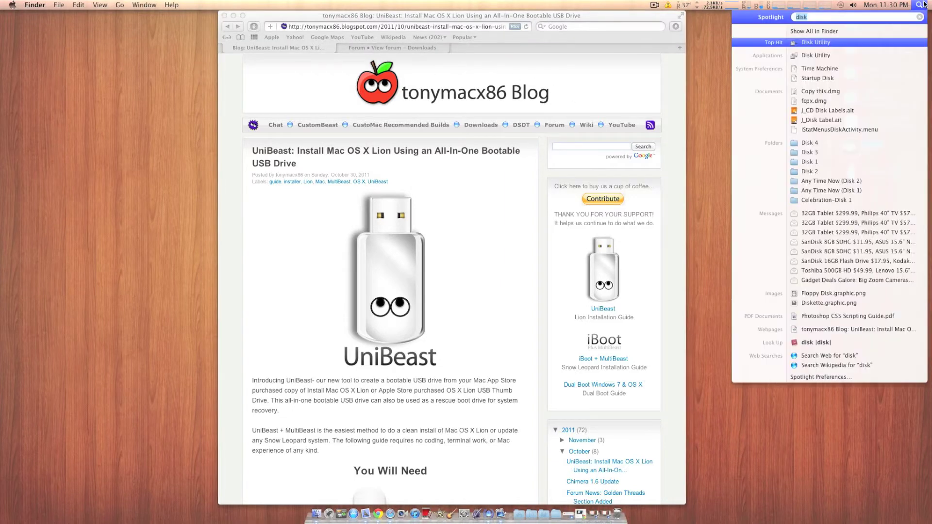
Step: Launch Disk Utility and select the 8.02 GB Lexar USB drive for partitioning
key("Return")
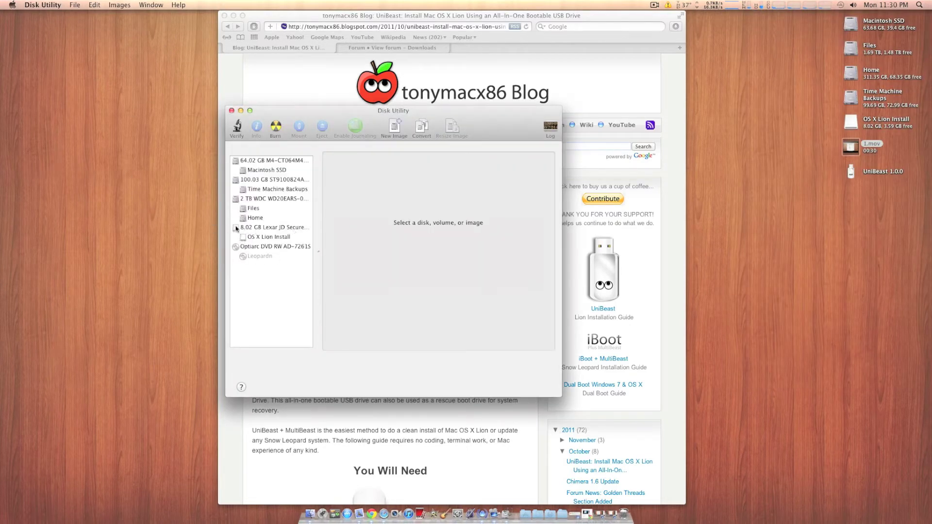
left_click(268, 229)
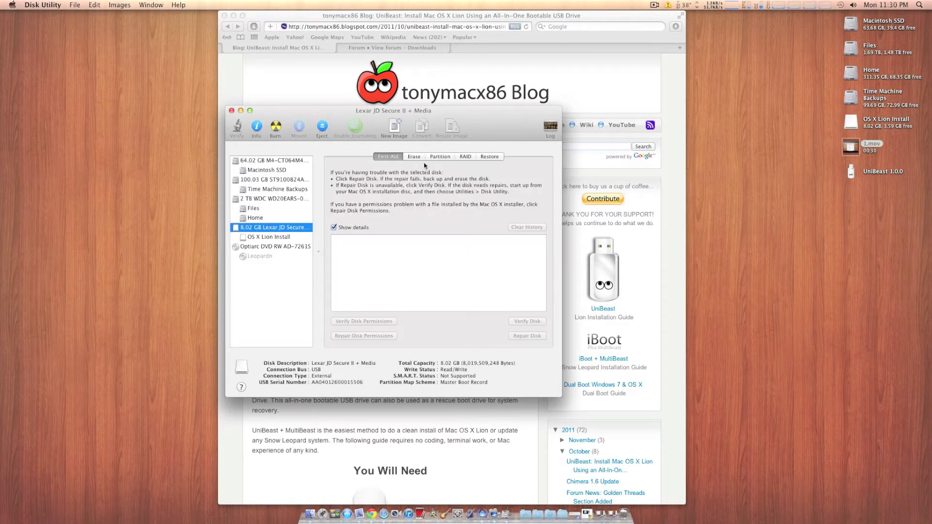
left_click(437, 159)
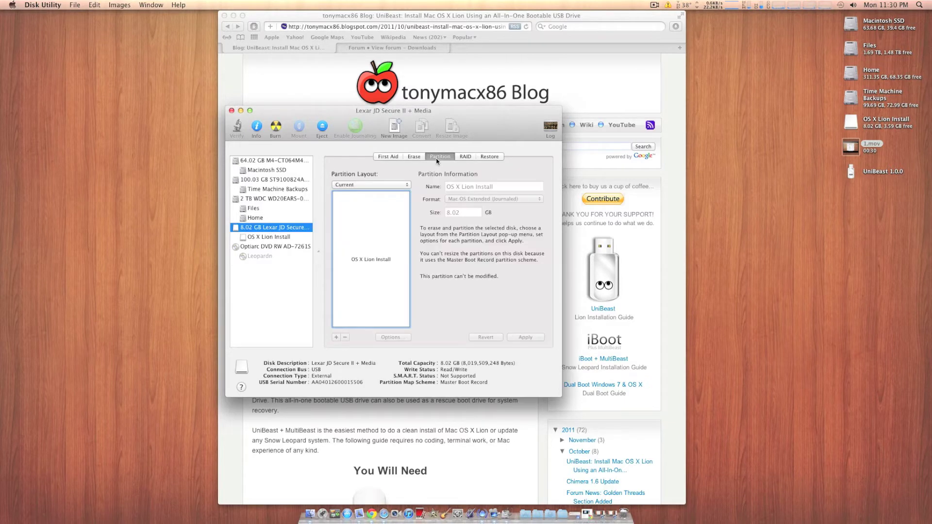
Step: Lay out one Mac OS Extended (Journaled) partition named 'OS X Lion Install'
left_click(408, 187)
left_click(404, 192)
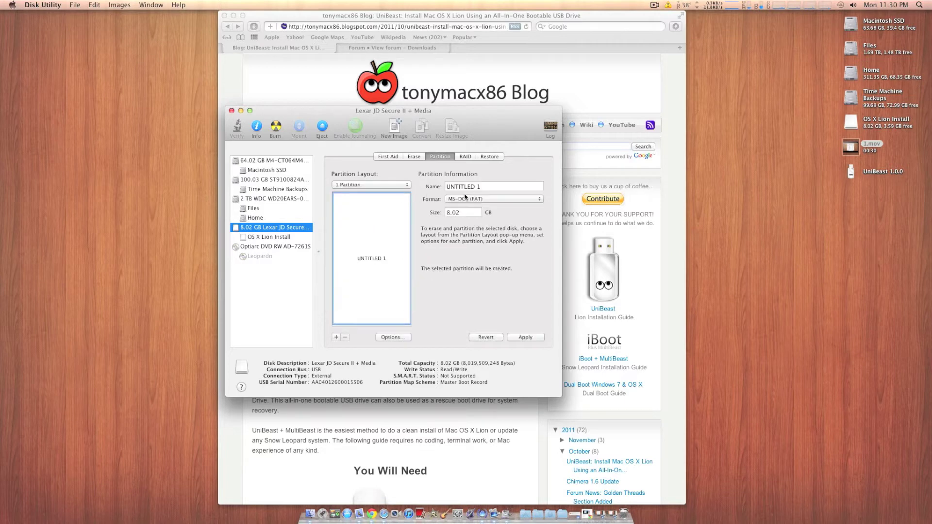
left_click(471, 199)
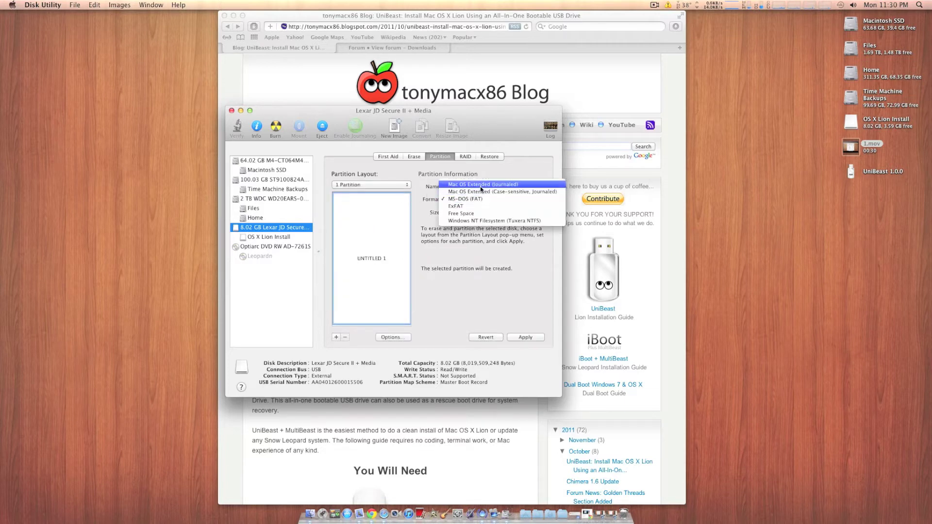
left_click(490, 187)
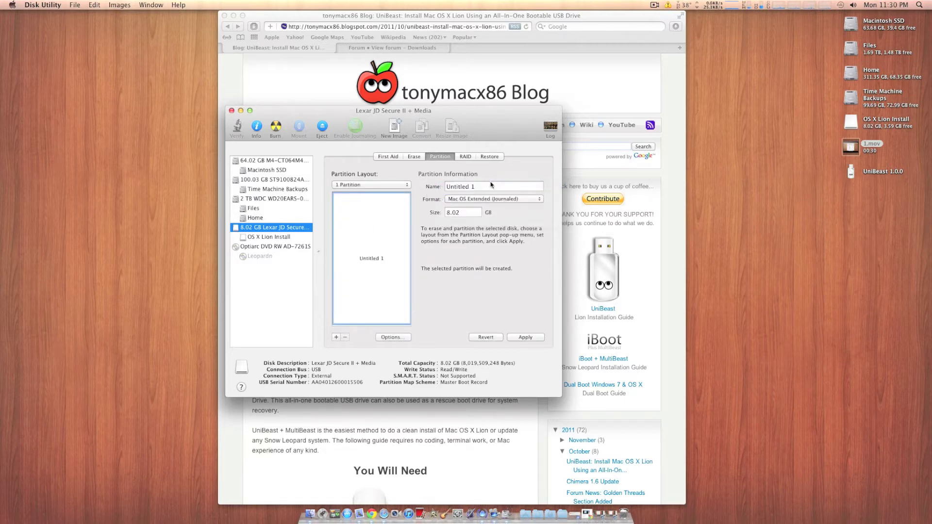
type("M")
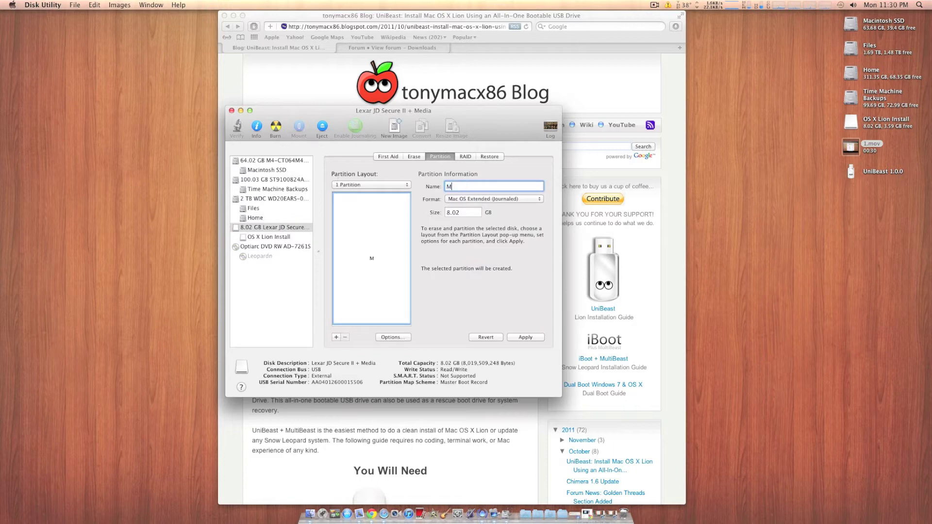
key("BackSpace")
type("OS X Lion Install")
left_click(388, 336)
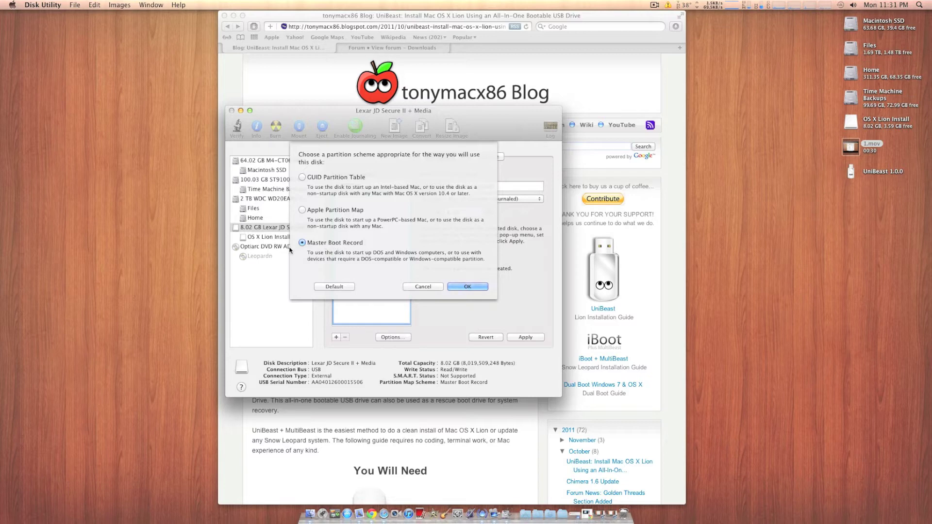
Step: Apply the layout with a Master Boot Record scheme to the Lexar drive, then quit Disk Utility
left_click(468, 287)
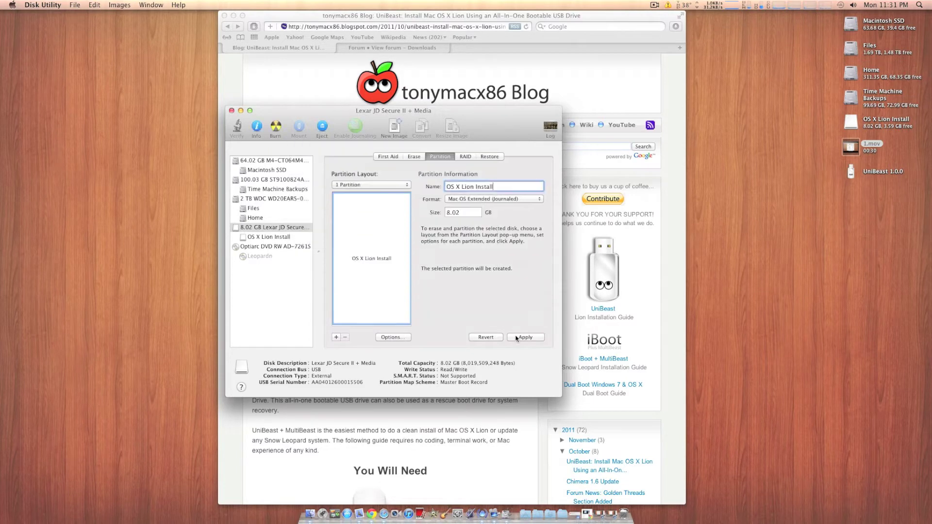
left_click(516, 337)
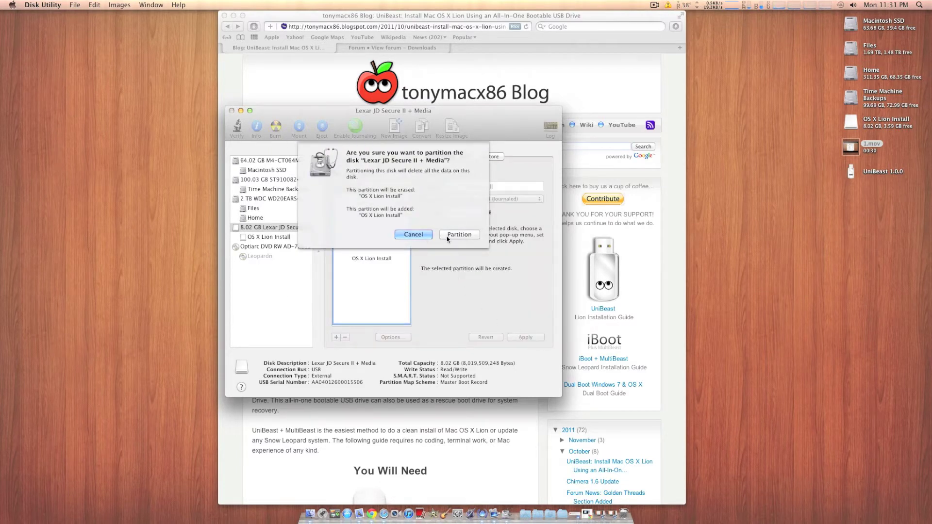
left_click(447, 238)
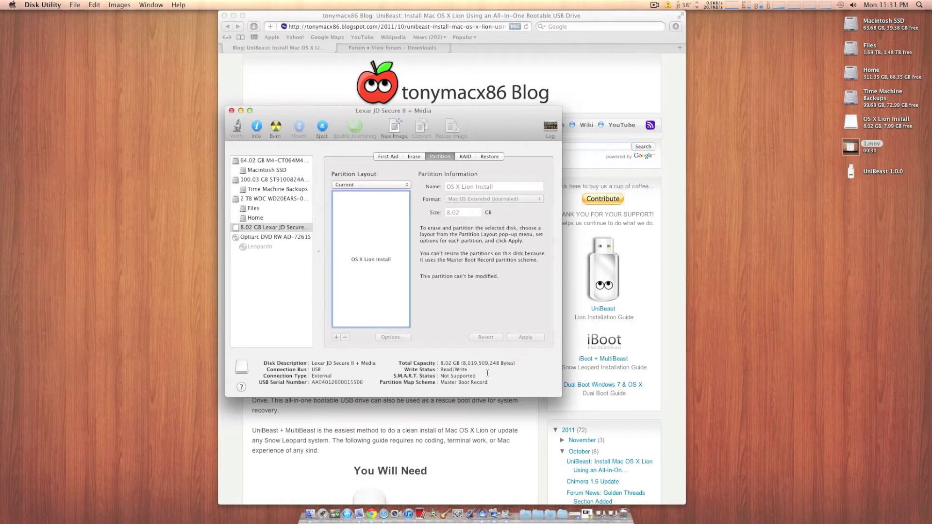
left_click(231, 111)
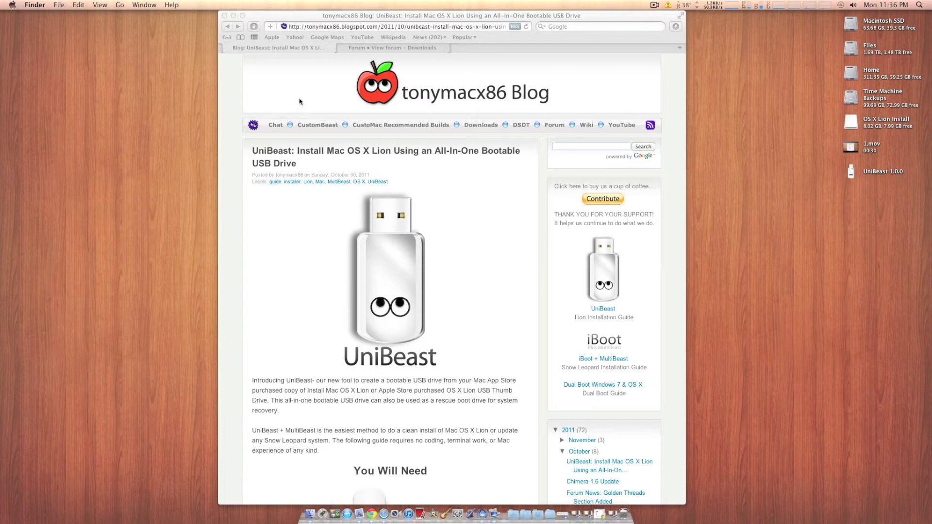
Step: From the tonymacx86 Downloads forum, launch the UniBeast 1.0.0 installer
left_click(428, 49)
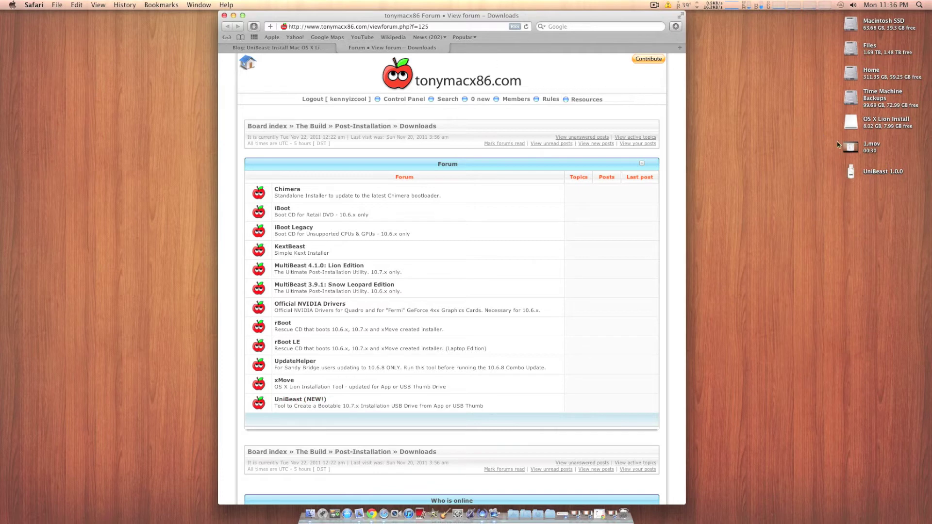
double_click(853, 171)
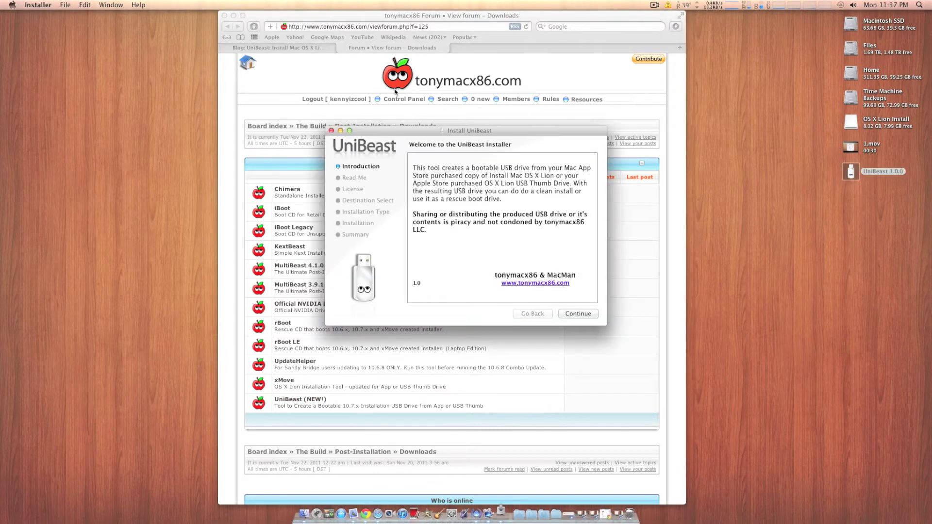
Step: Advance past the introduction and Read Me, and agree to the UniBeast license
left_click(569, 314)
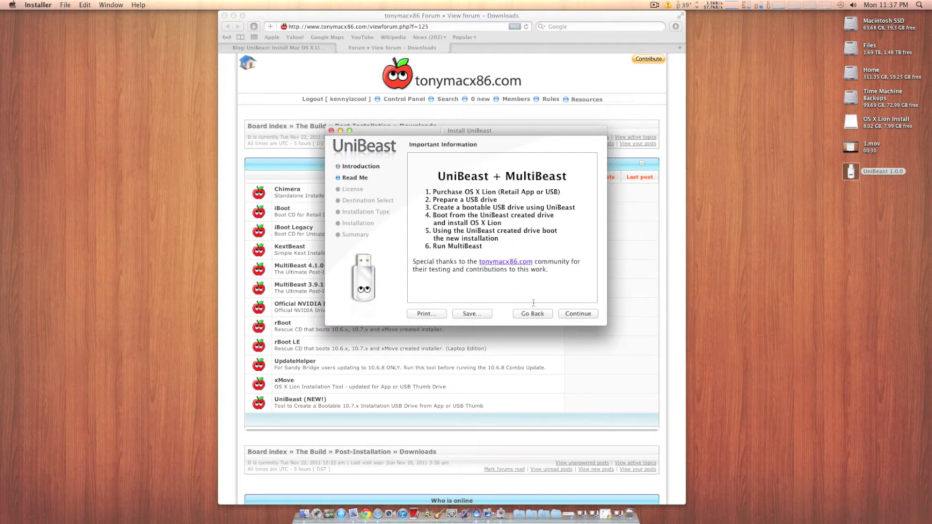
left_click(567, 316)
left_click(570, 315)
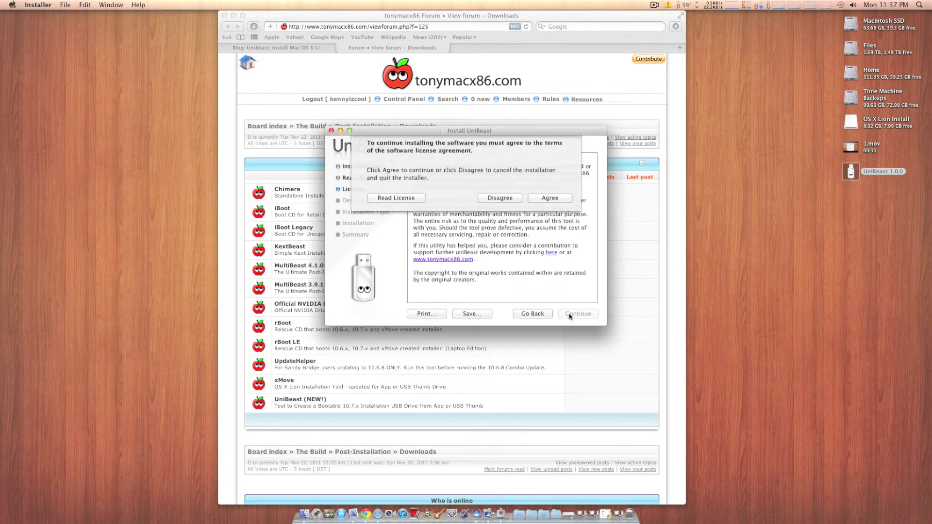
left_click(541, 206)
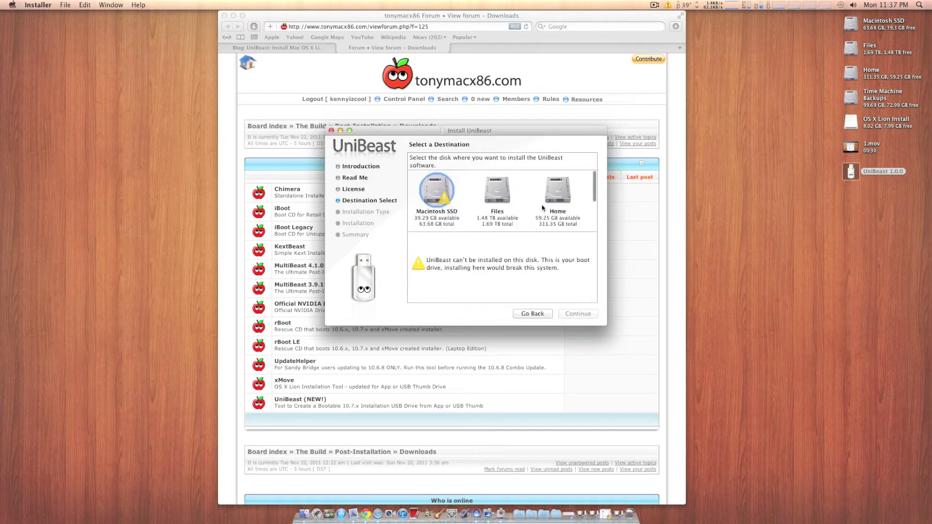
Step: Choose the 'OS X Lion Install' disk as the installation destination
scroll(461, 191, "down", 2)
scroll(461, 191, "up", 2)
scroll(554, 195, "down", 2)
scroll(555, 194, "up", 2)
scroll(557, 194, "down", 2)
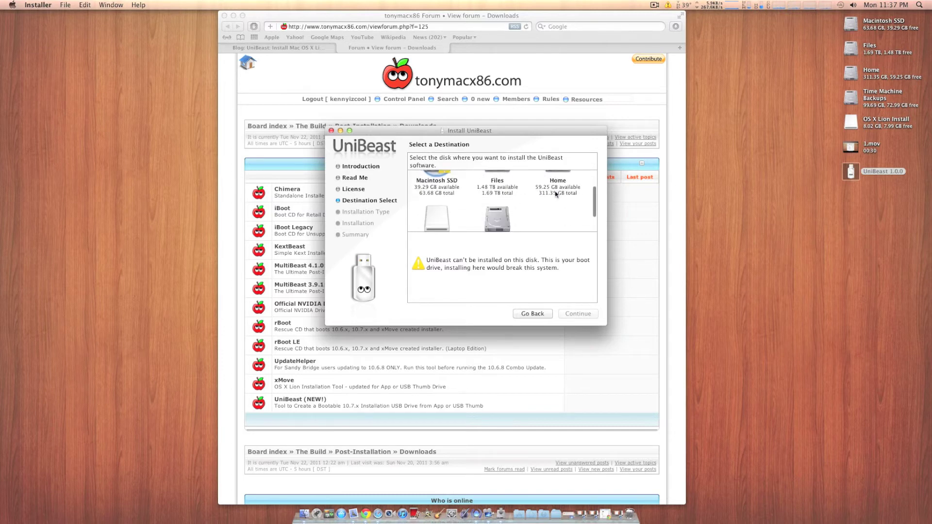
scroll(557, 194, "down", 2)
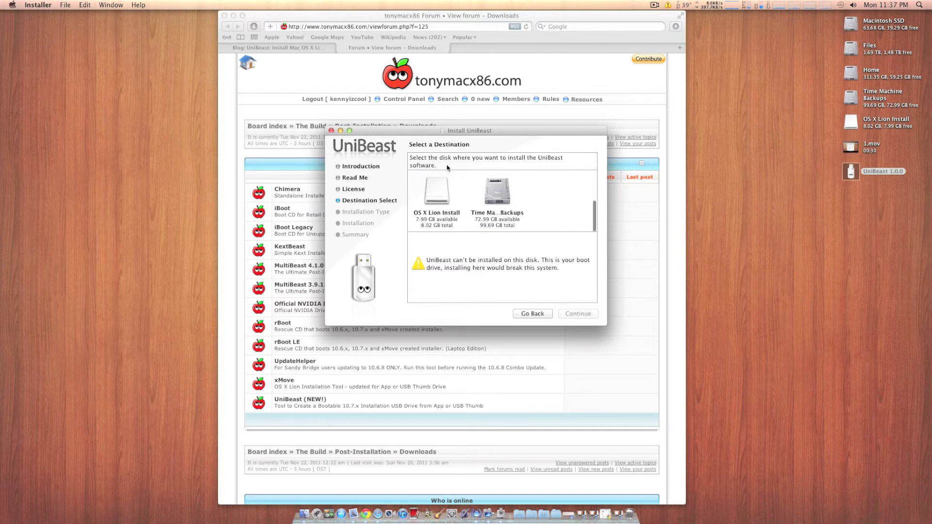
left_click(441, 194)
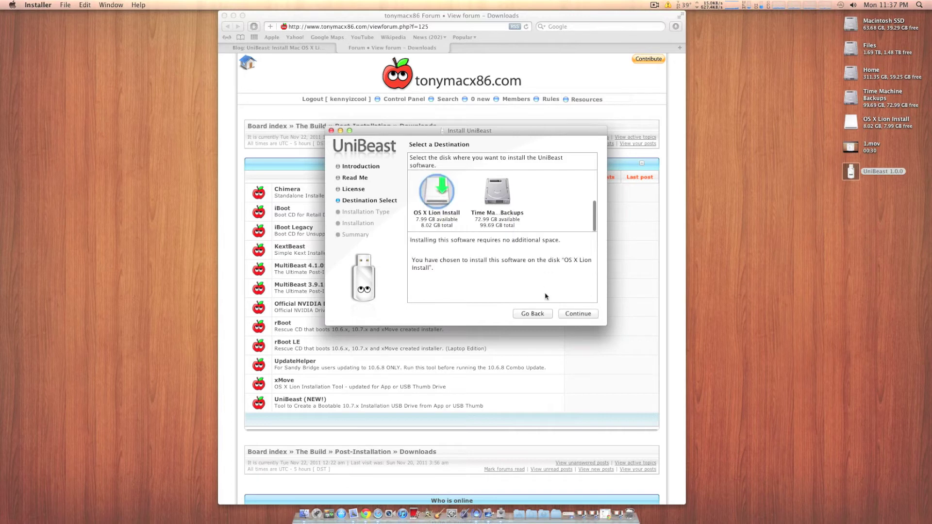
Step: Mark the Mac App Store 'Install Mac OS X Lion' package for installation
left_click(574, 315)
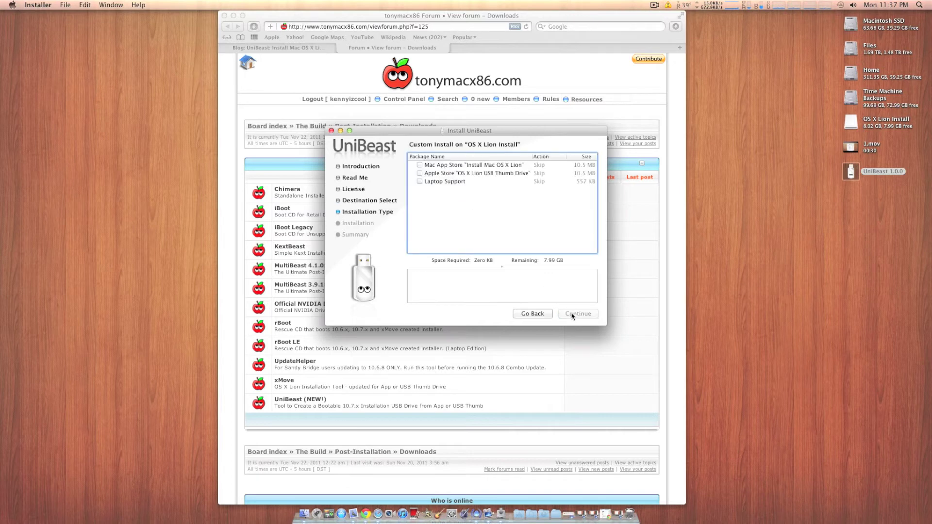
left_click(420, 166)
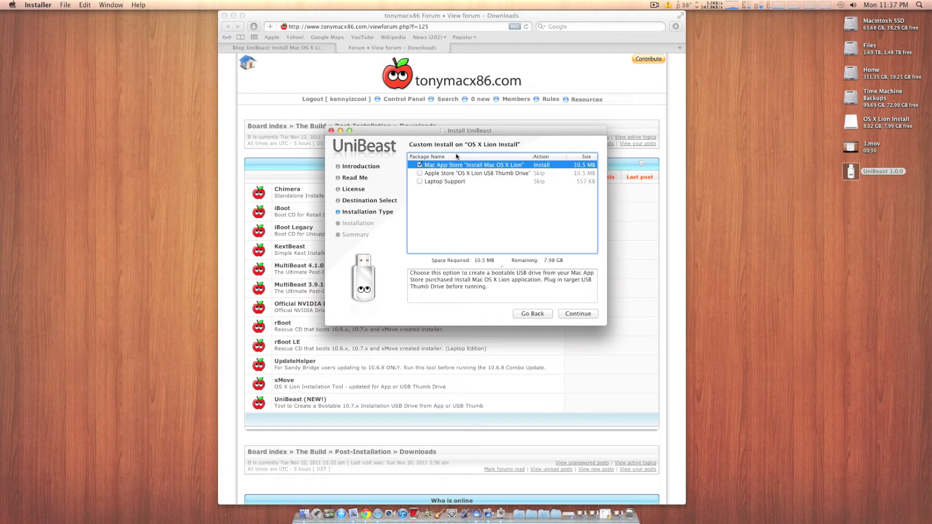
Step: Review the UniBeast blog guide in Safari, then minimize Safari to reveal the installer
left_click(227, 48)
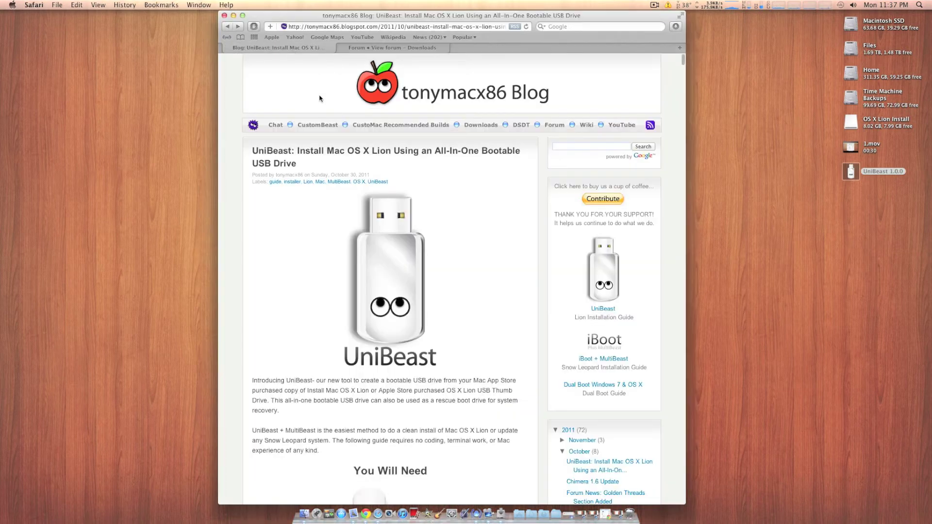
scroll(320, 99, "down", 5)
scroll(340, 145, "up", 5)
scroll(378, 195, "down", 20)
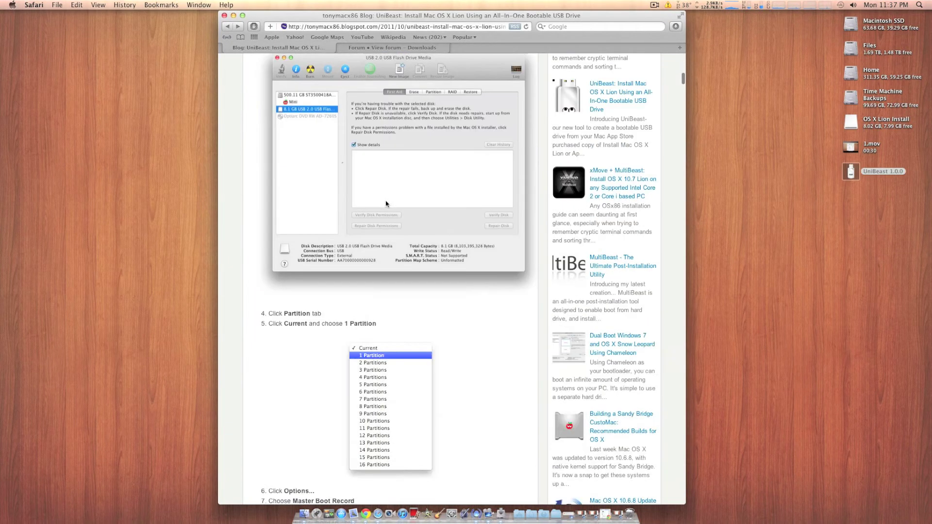
scroll(387, 206, "down", 4)
scroll(387, 206, "up", 20)
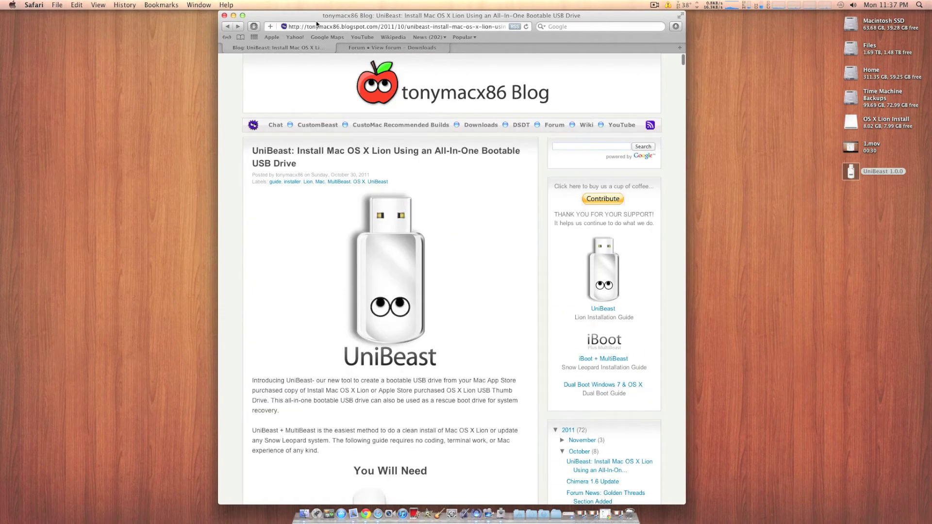
left_click(234, 16)
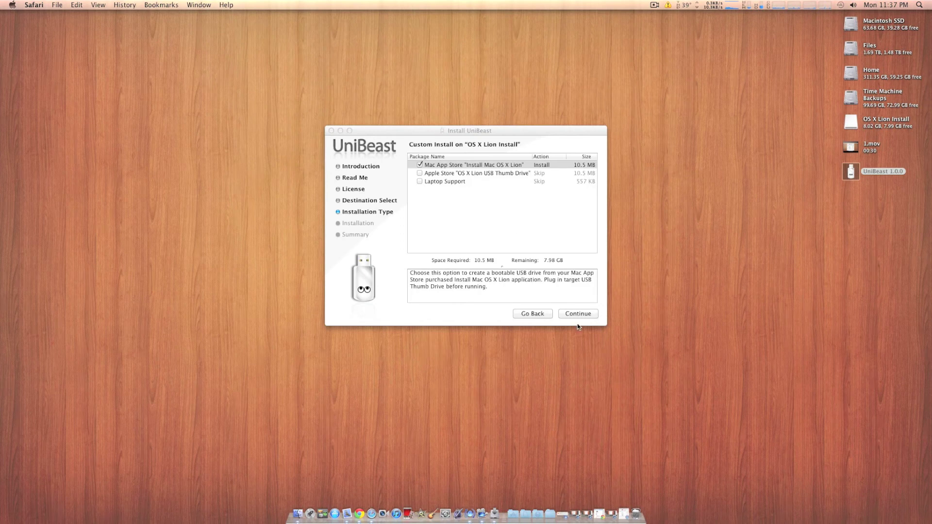
Step: Install UniBeast onto the USB drive, authorizing with the admin password, then close the installer
left_click(579, 316)
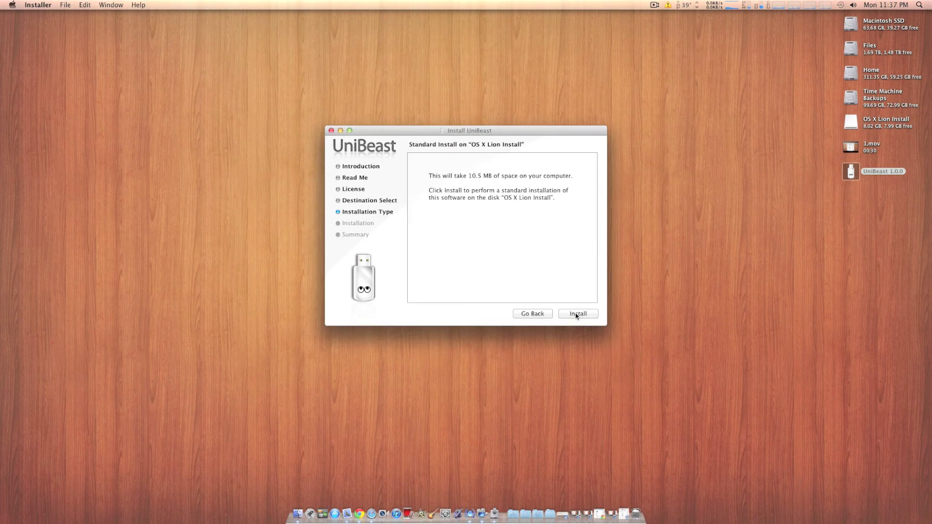
left_click(573, 316)
type("*")
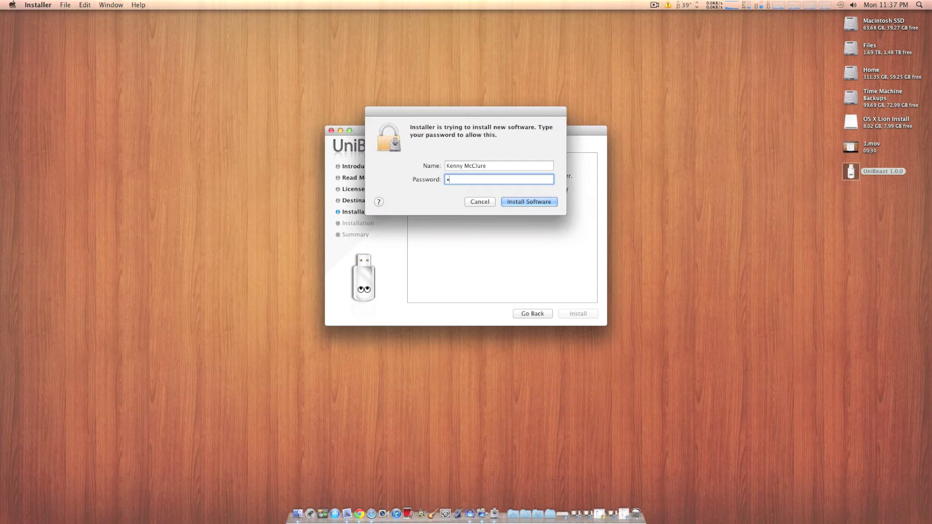
type("******")
key("Return")
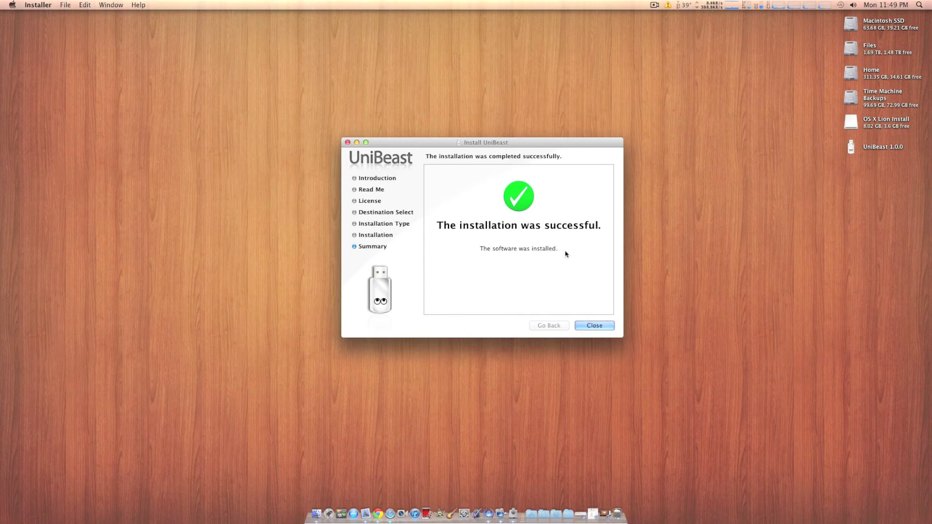
left_click(607, 326)
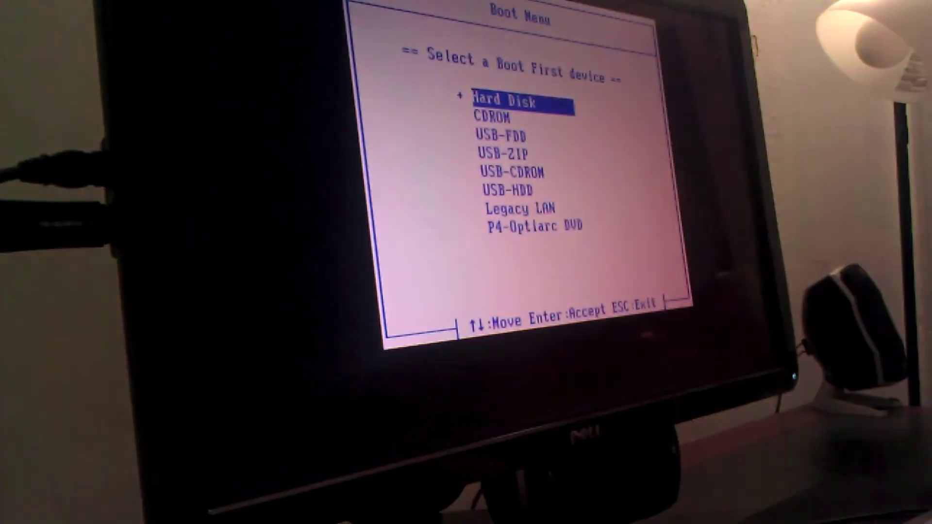
Step: Boot the PC from USB-HDD and start the OS X Lion Install option in Chimera
key("Down")
key("Down")
key("Down")
key("Down")
key("Down")
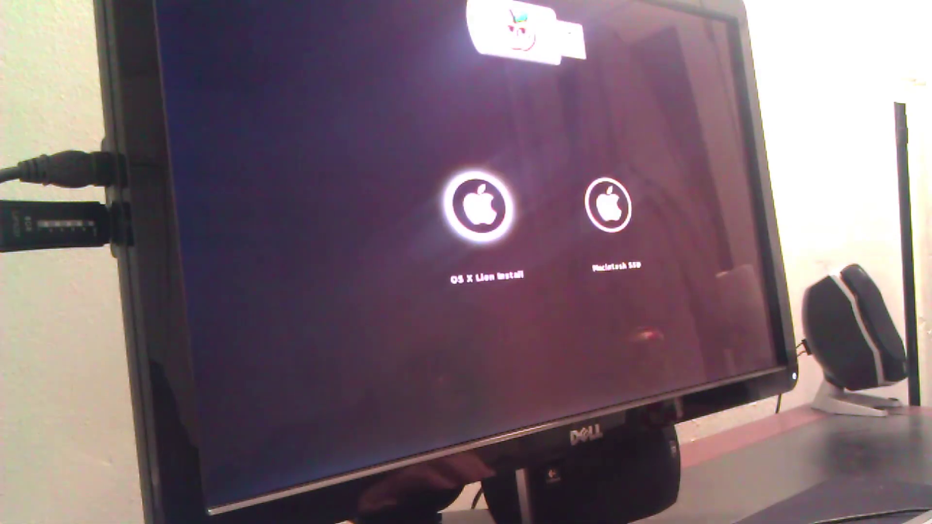
key("Right")
key("Left")
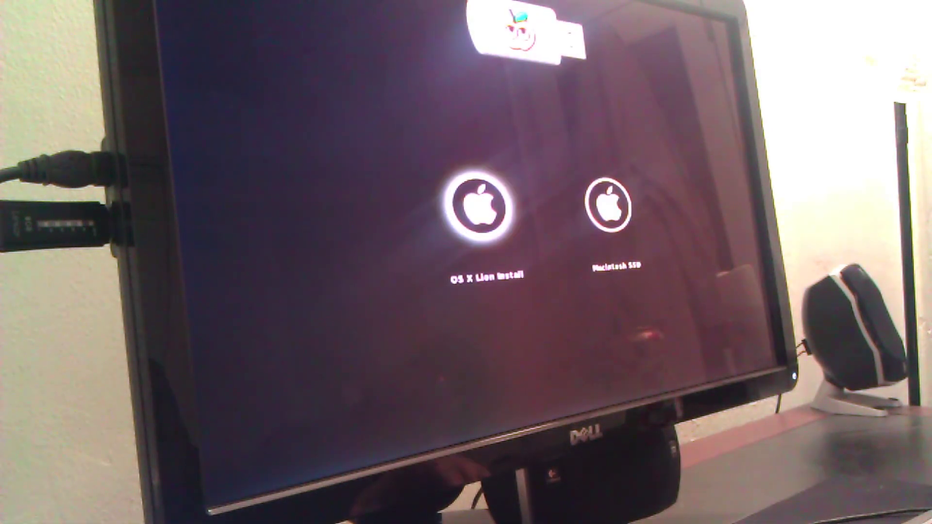